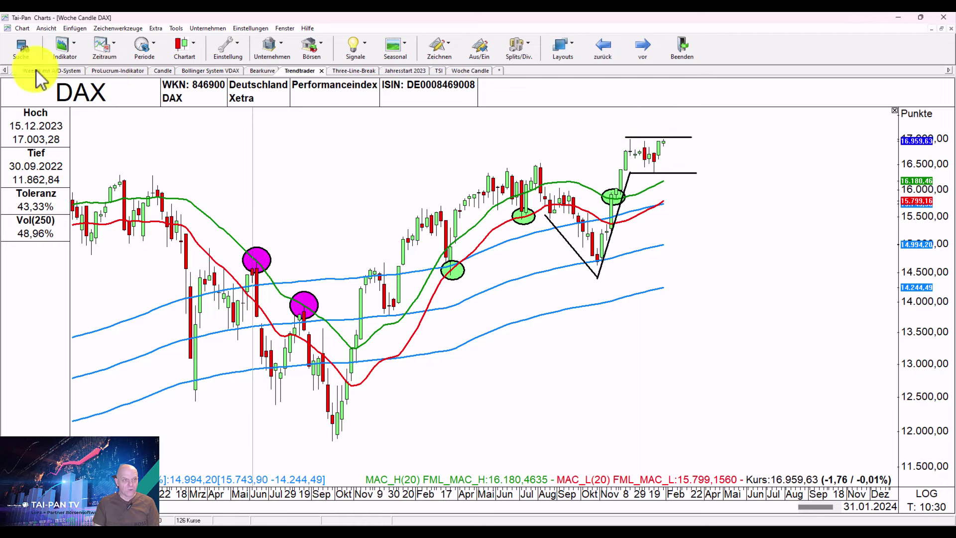
# Show the DAX Candle chart, place a parallel of the rising trendline at the January 2024 low and compress the price scale.
pyautogui.click(161, 71)
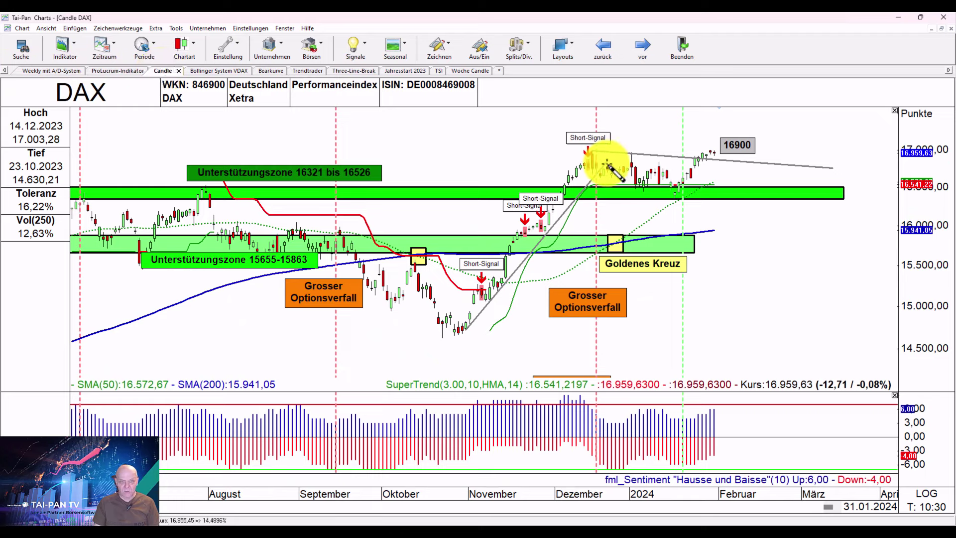
pyautogui.moveTo(608, 161); pyautogui.dragTo(590, 151)
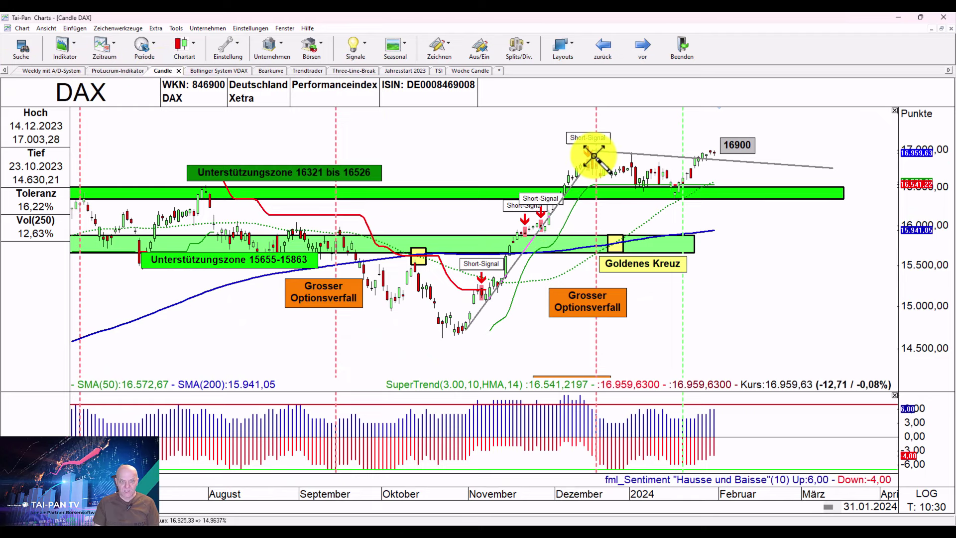
pyautogui.moveTo(469, 329); pyautogui.dragTo(675, 197)
pyautogui.moveTo(905, 200); pyautogui.dragTo(911, 260)
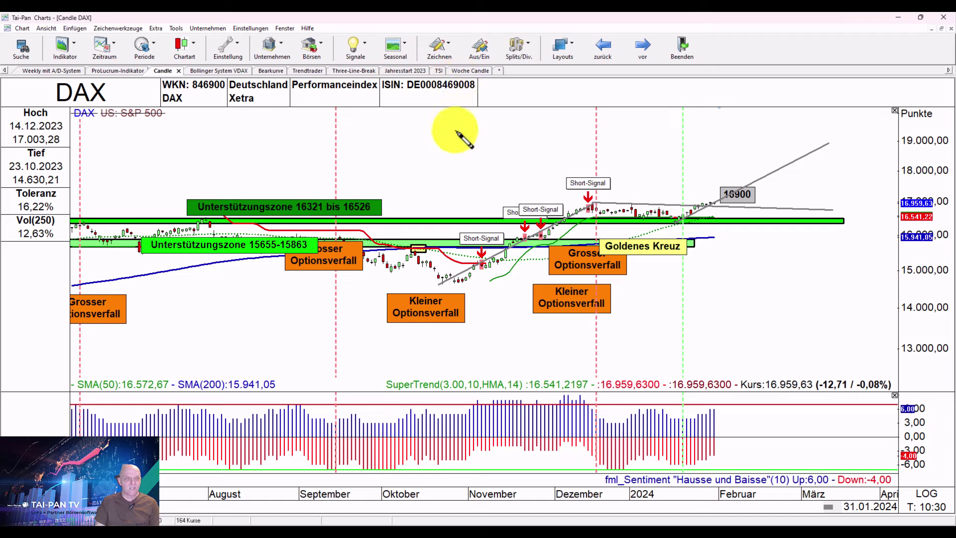
# Show the DAX Woche Candle chart, then bring up the Seasonal-Analyse window and maximize it.
pyautogui.click(481, 71)
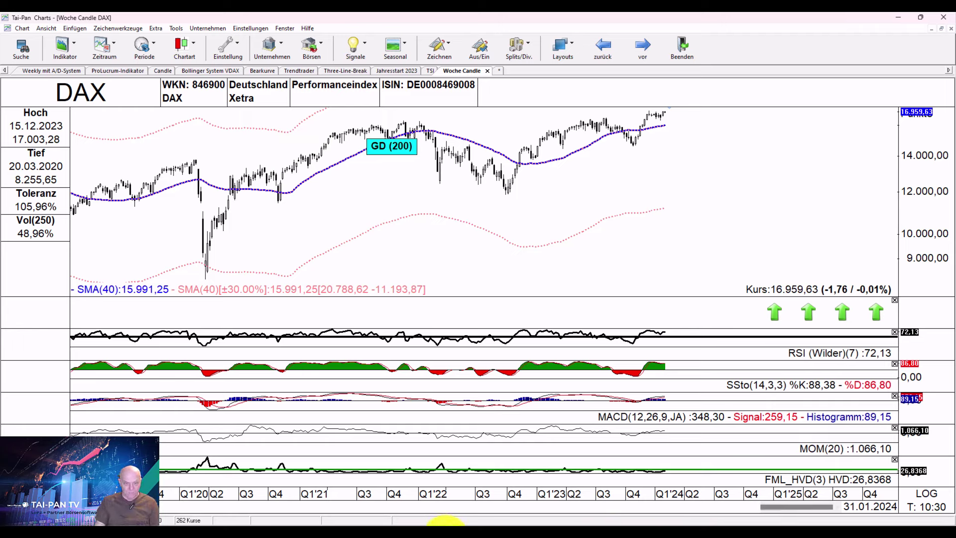
pyautogui.moveTo(422, 524)
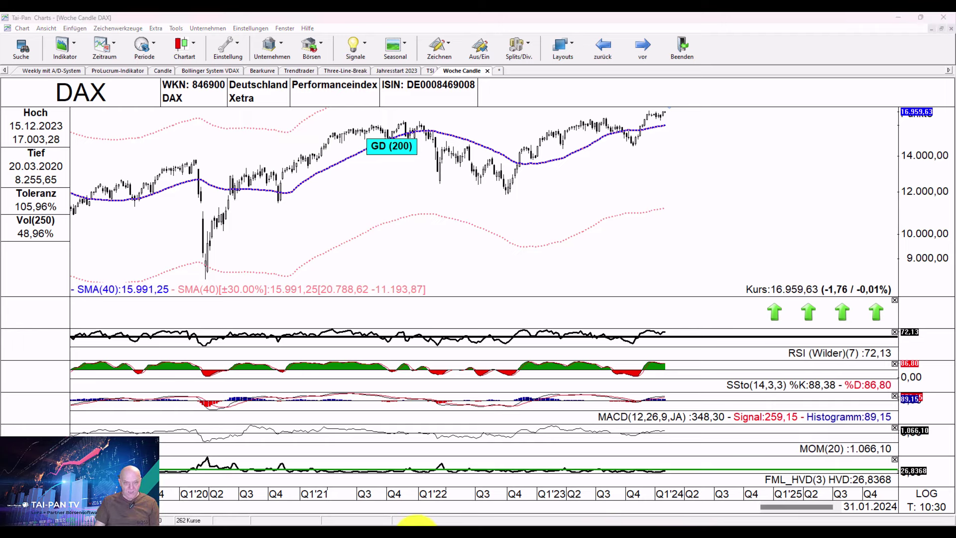
pyautogui.moveTo(955, 57); pyautogui.dragTo(272, 45)
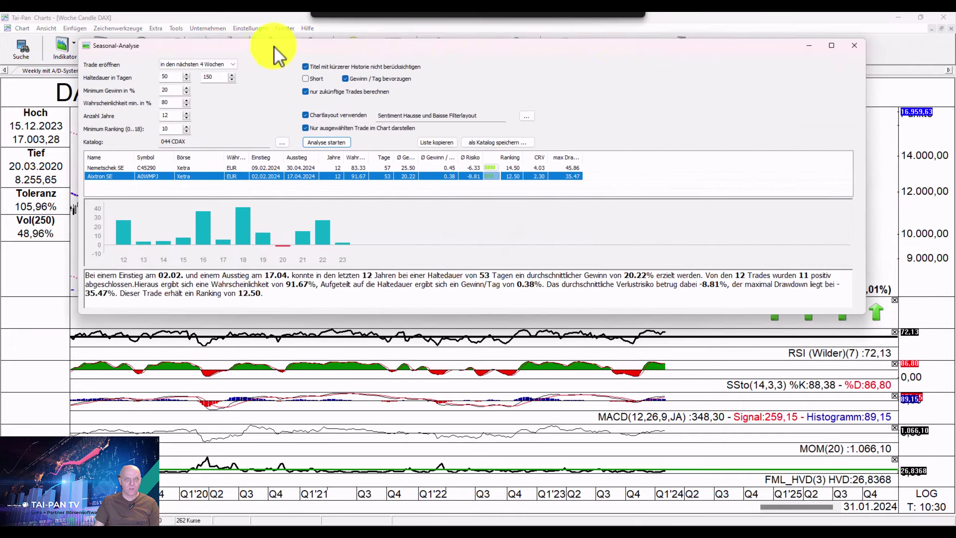
pyautogui.click(830, 46)
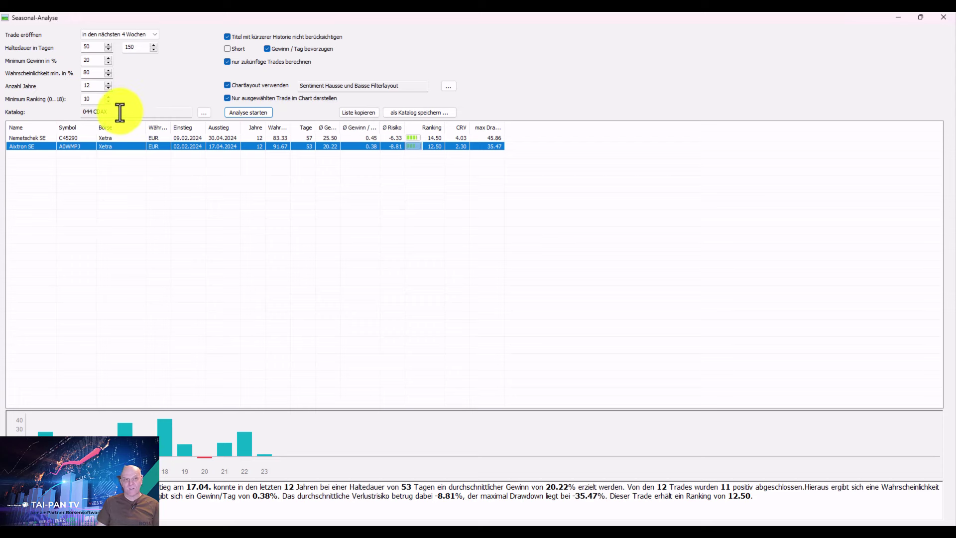
# Sort the seasonal results by entry date and open the Aixtron SE chart with its full trade period in view.
pyautogui.click(87, 72)
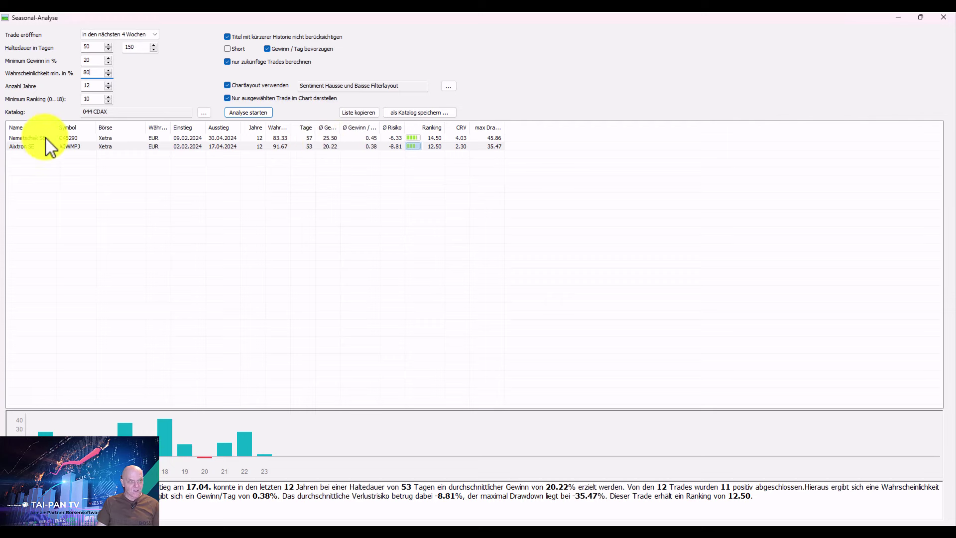
pyautogui.click(190, 125)
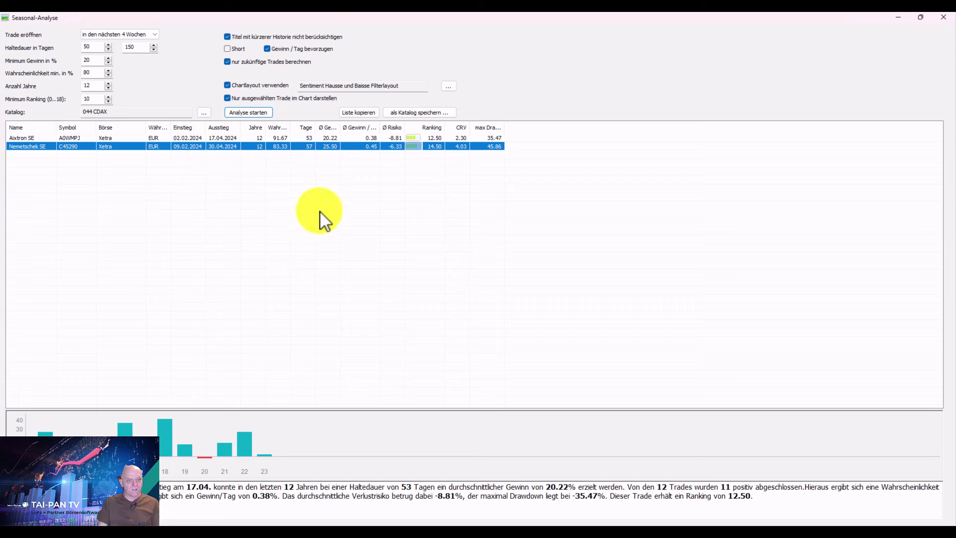
pyautogui.doubleClick(80, 138)
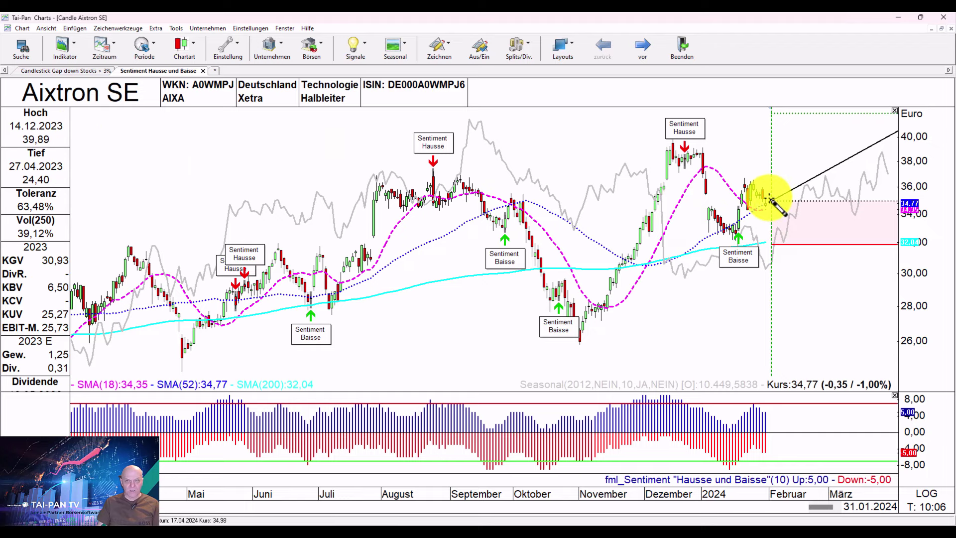
pyautogui.moveTo(762, 207); pyautogui.dragTo(548, 213)
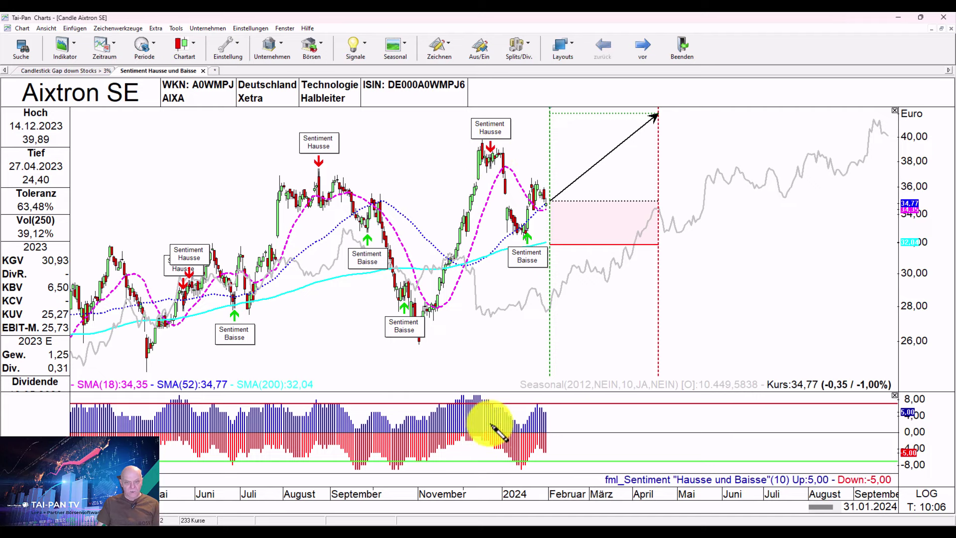
# Draw a horizontal rectangle on the Aixtron chart at about 36 to 37 euros, from late July 2023 to early July 2024, and examine the seasonal trade's details.
pyautogui.moveTo(515, 452)
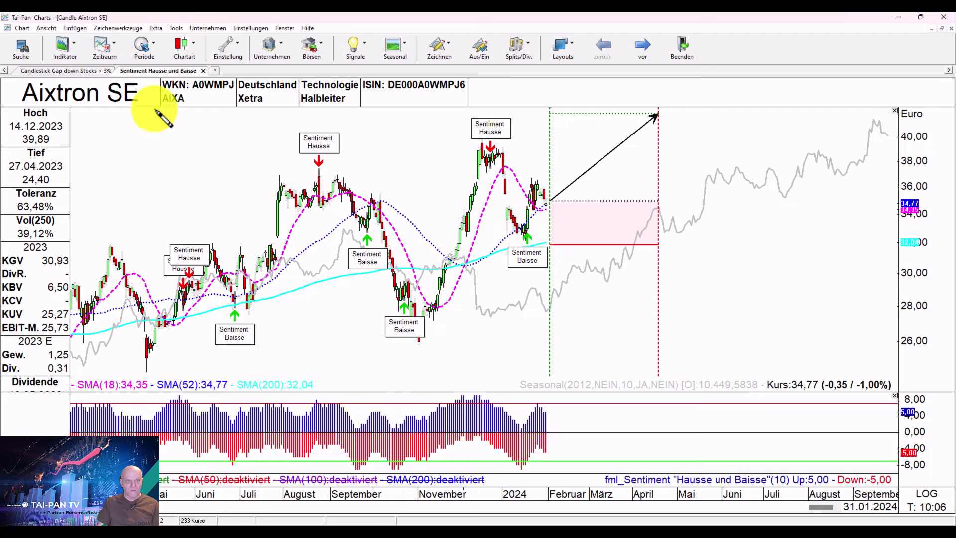
pyautogui.click(118, 28)
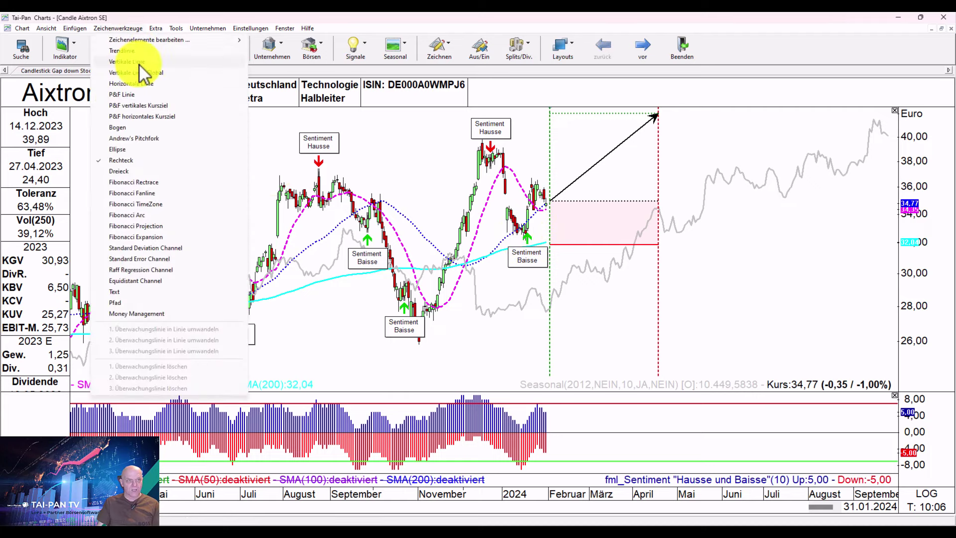
pyautogui.click(127, 160)
pyautogui.moveTo(280, 175)
pyautogui.mouseDown()
pyautogui.moveTo(575, 197)
pyautogui.moveTo(761, 183)
pyautogui.mouseUp()
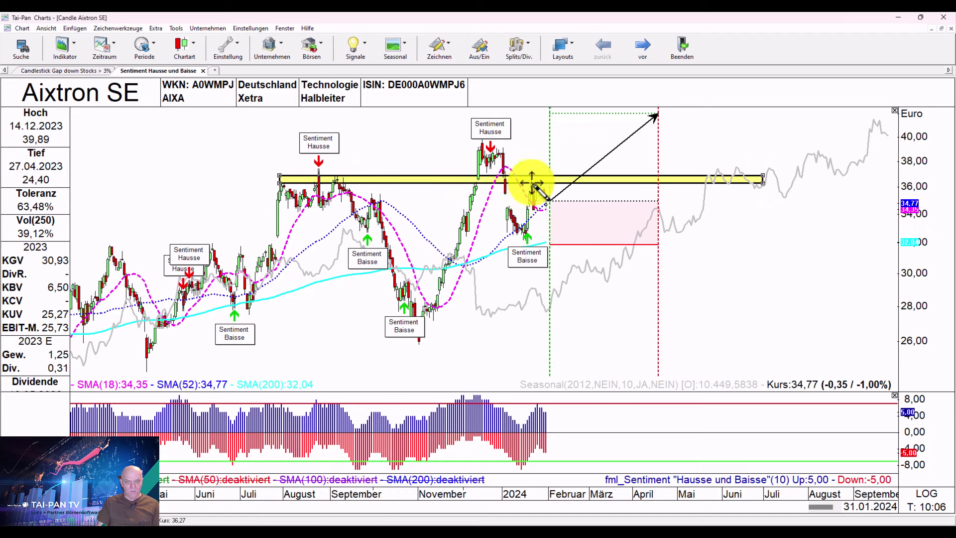
pyautogui.moveTo(606, 156)
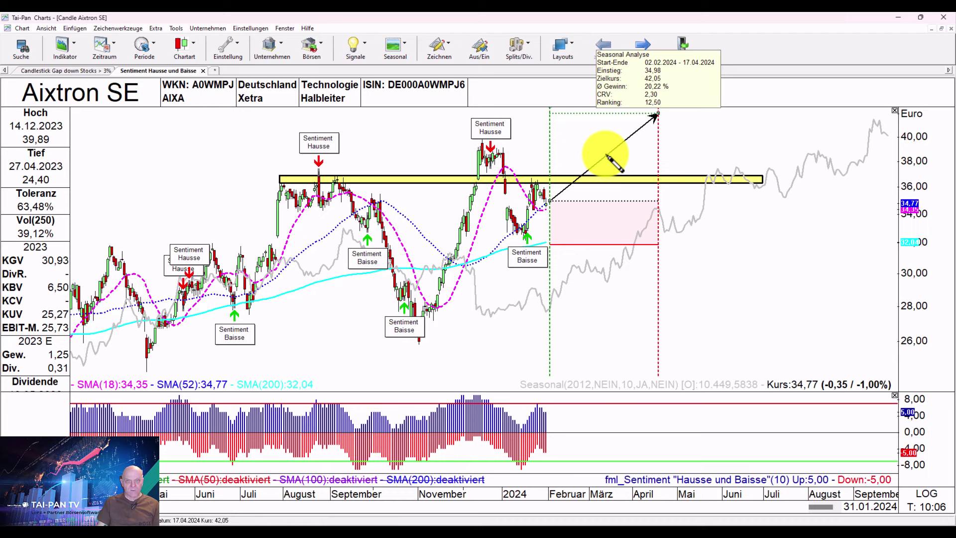
pyautogui.moveTo(603, 245)
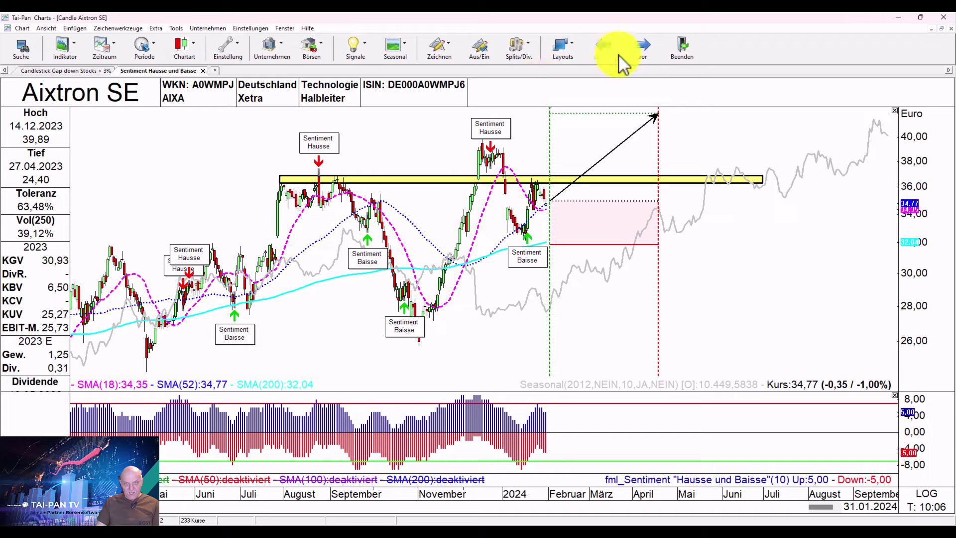
# Show the Nemetschek SE chart and draw a horizontal rectangle along the November and December highs at about 80 to 82 euros.
pyautogui.click(641, 49)
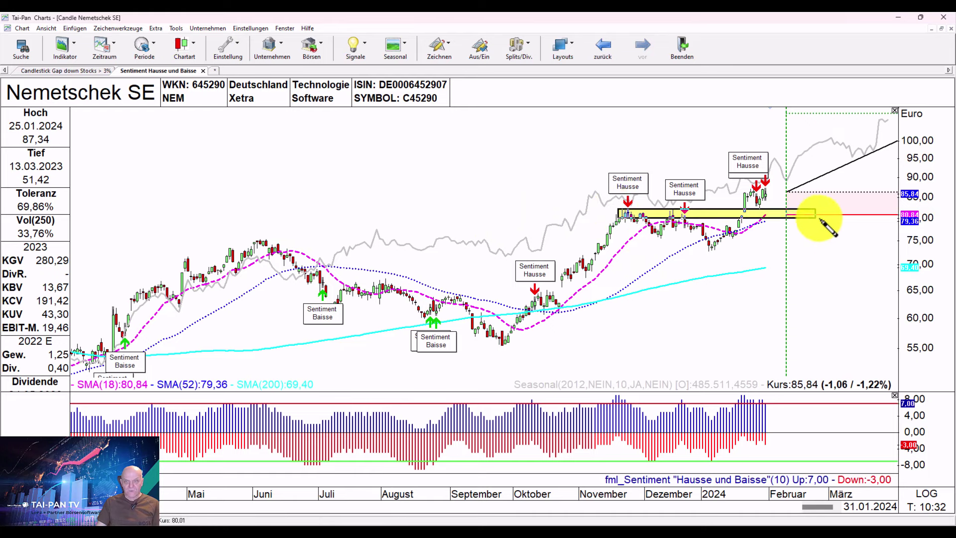
pyautogui.moveTo(876, 217); pyautogui.dragTo(896, 210)
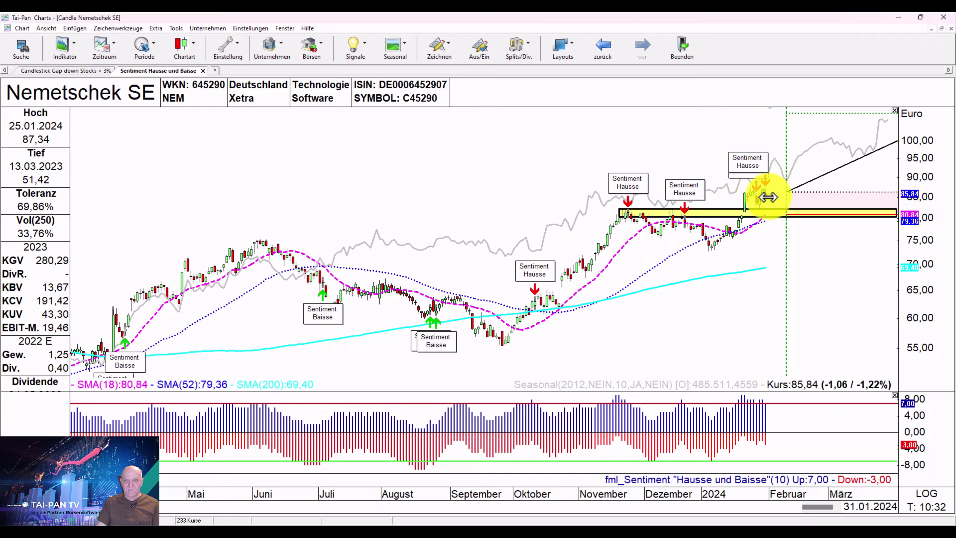
pyautogui.scroll(-3, 503, 251)
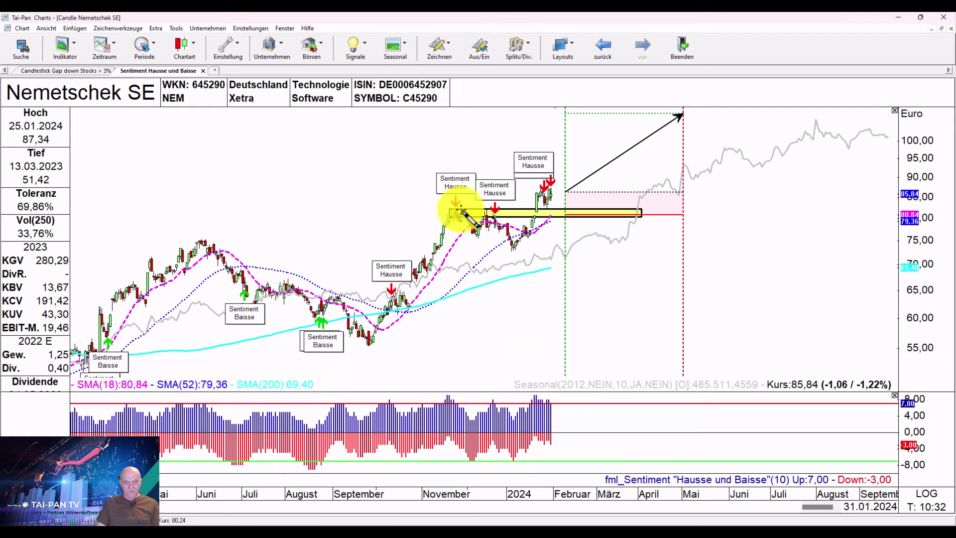
pyautogui.click(557, 208)
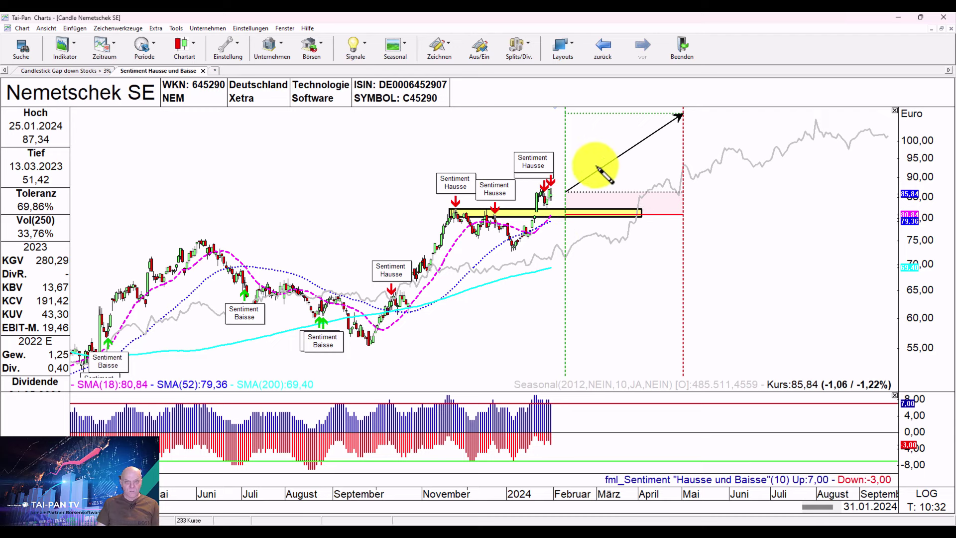
# Examine the entry, target and stop levels of the seasonal trade on the Nemetschek chart.
pyautogui.moveTo(598, 171)
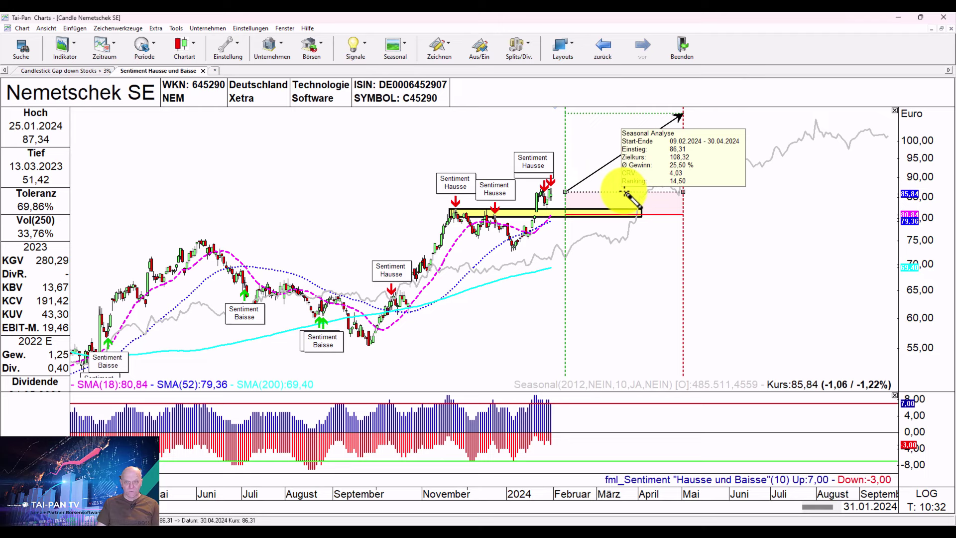
pyautogui.moveTo(667, 214)
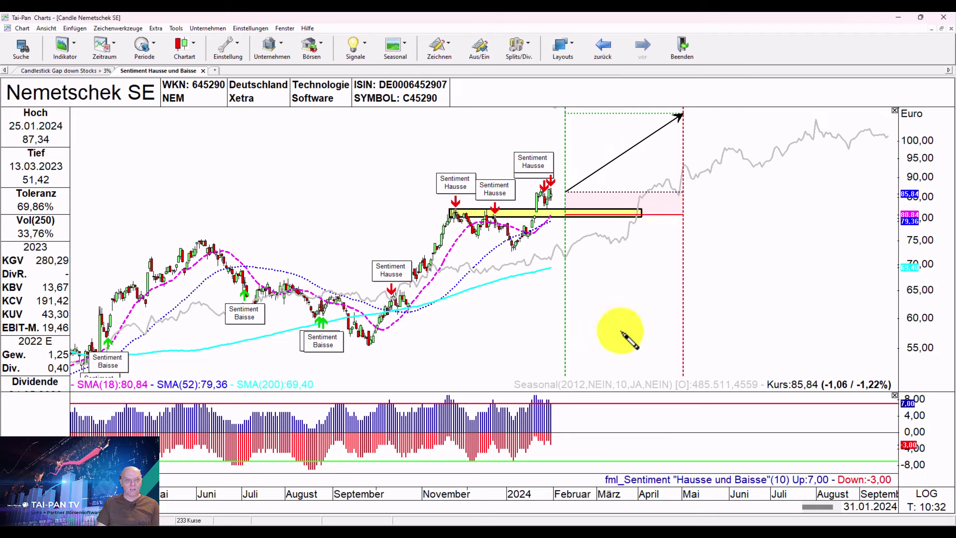
pyautogui.click(492, 384)
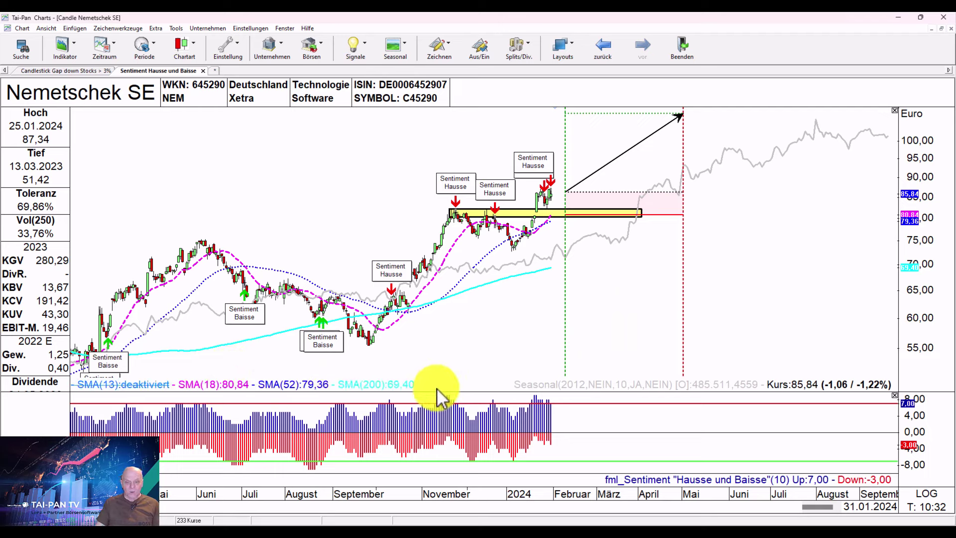
# Return to the Seasonal-Analyse window, choose the catalog 155 USA/S&P500 and run the analysis.
pyautogui.moveTo(447, 524)
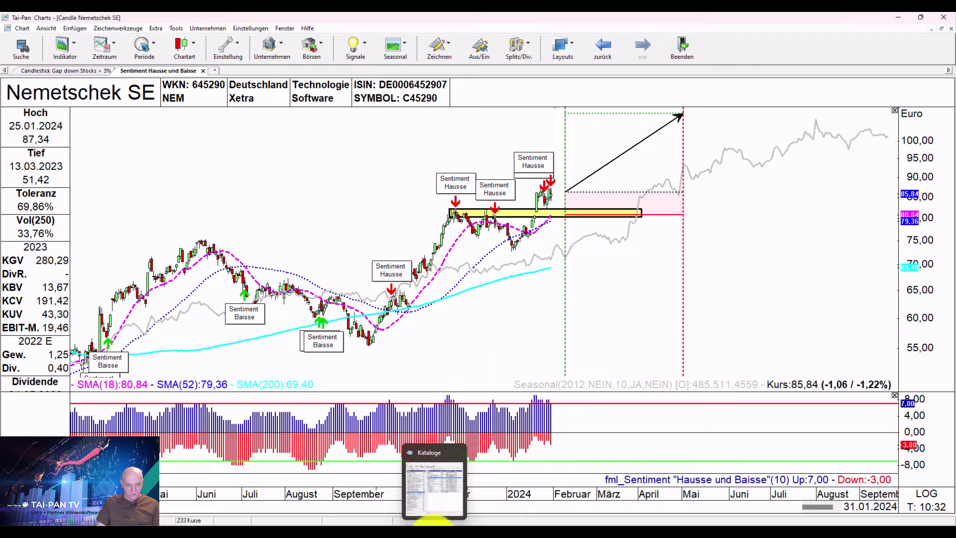
pyautogui.moveTo(379, 523)
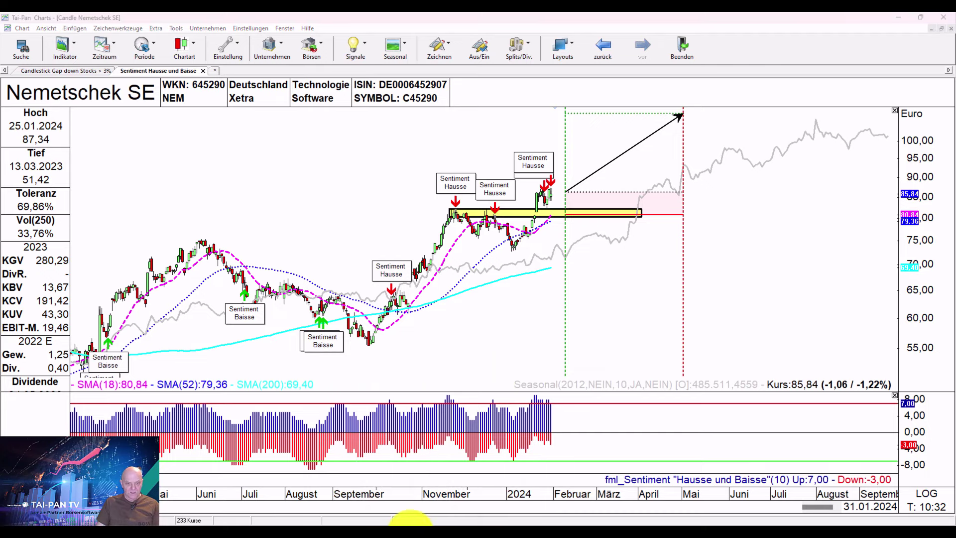
pyautogui.click(423, 521)
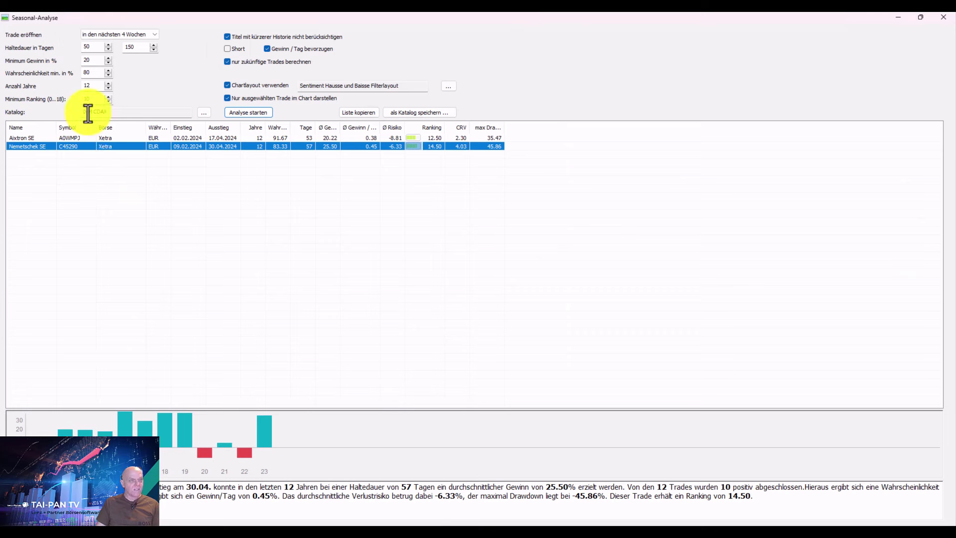
pyautogui.click(205, 113)
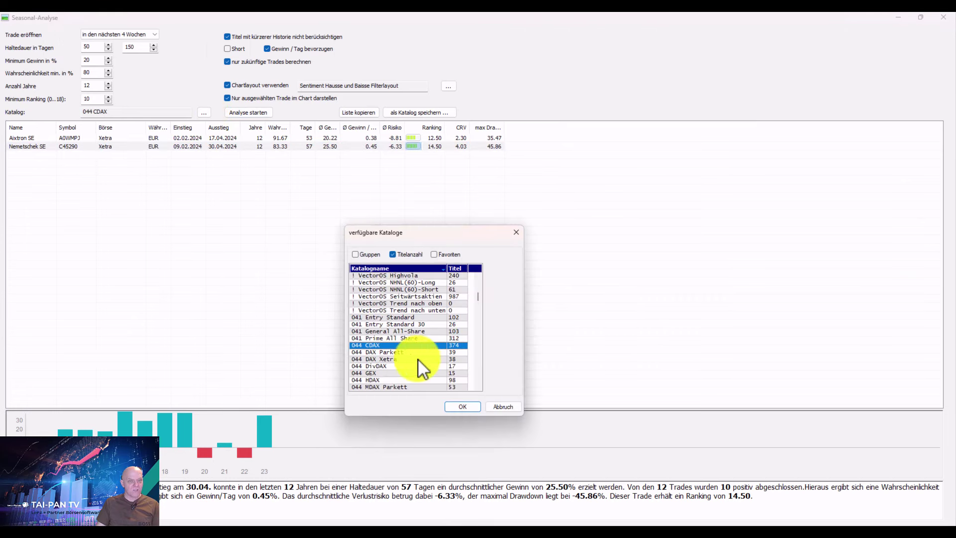
pyautogui.moveTo(477, 297); pyautogui.dragTo(478, 330)
pyautogui.doubleClick(396, 299)
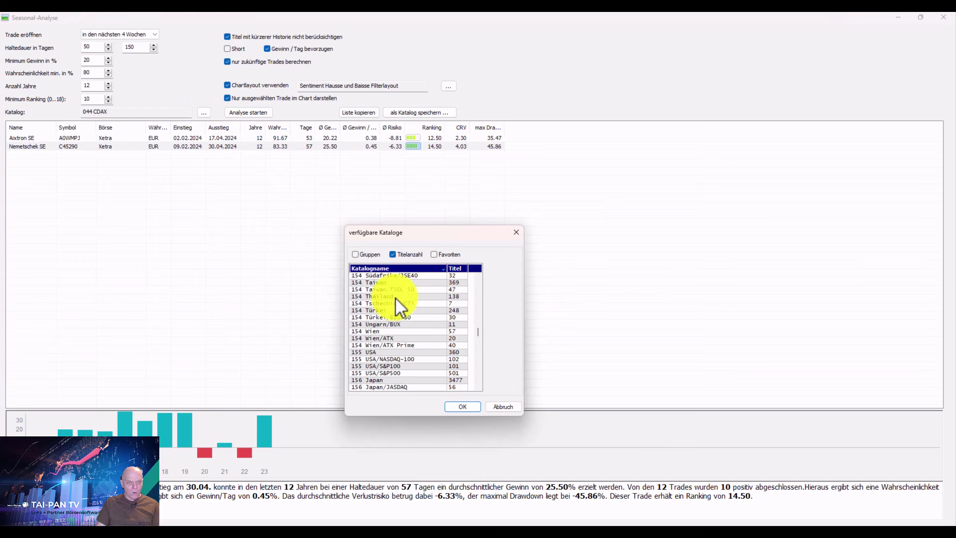
pyautogui.click(238, 112)
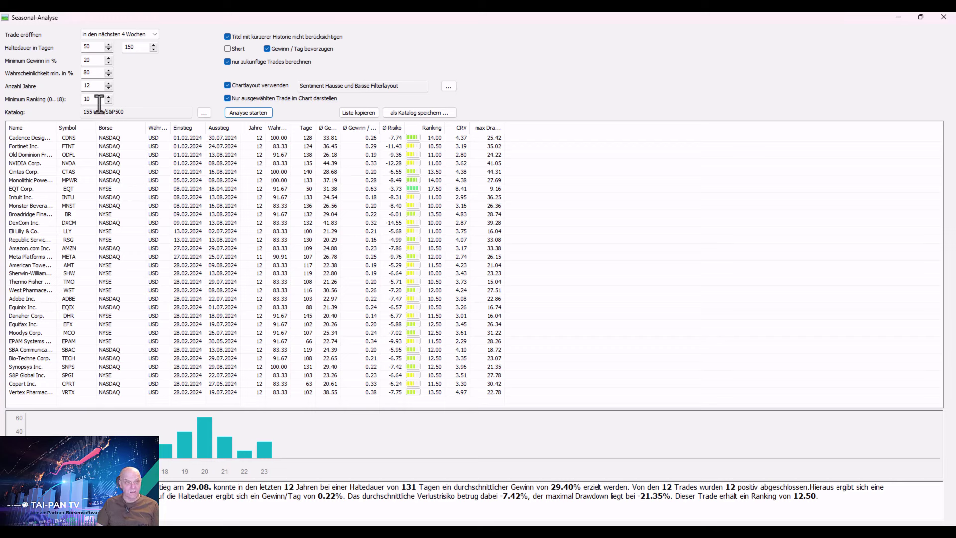
# Set the minimum probability to 100 % and rerun the seasonal analysis.
pyautogui.doubleClick(88, 73)
pyautogui.write('100')
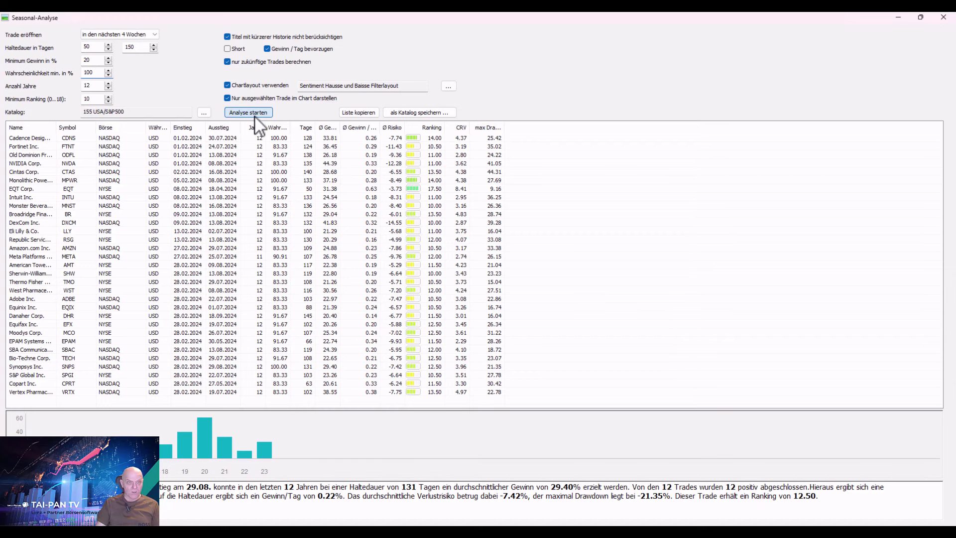
pyautogui.click(256, 113)
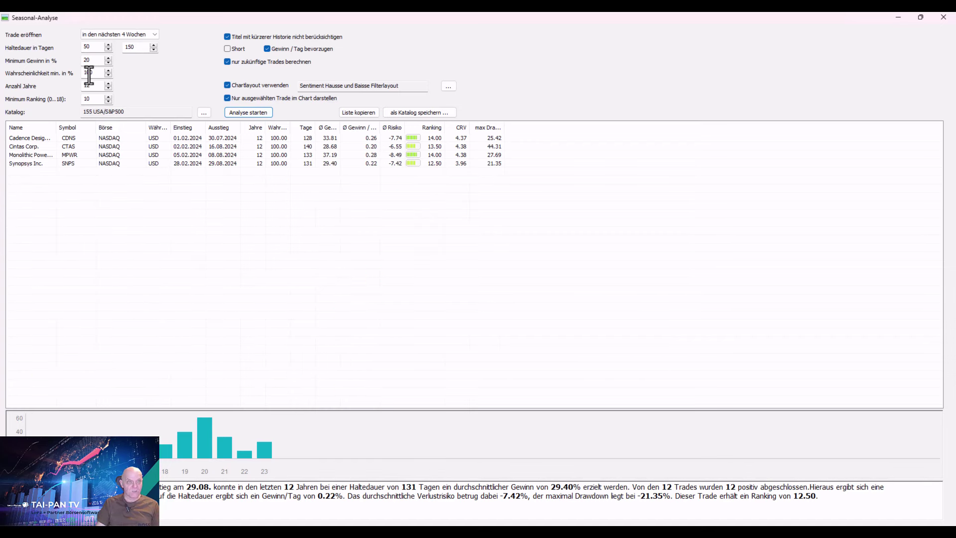
# Widen the name column and review the yearly results of Cadence Design Systems, Cintas, Monolithic Power Systems and Synopsys.
pyautogui.click(27, 138)
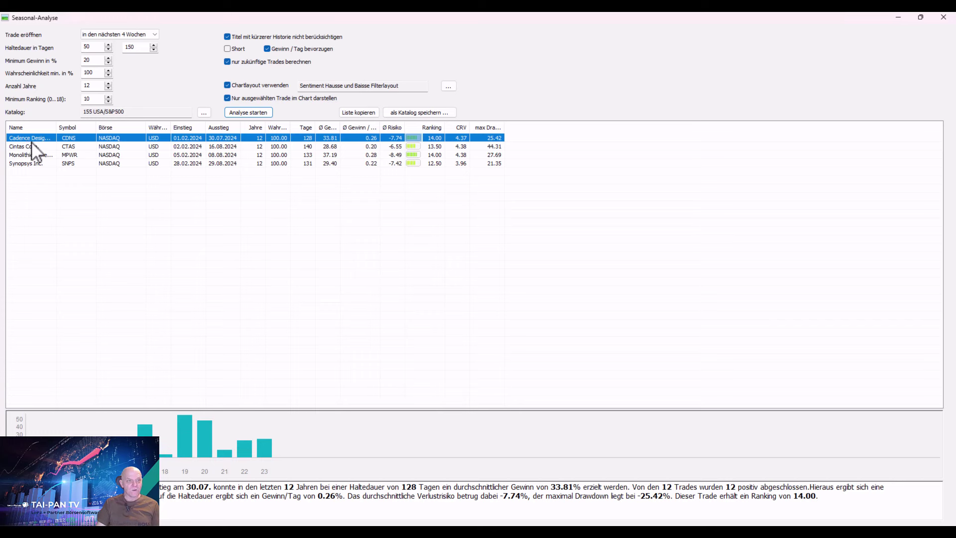
pyautogui.moveTo(57, 131); pyautogui.dragTo(116, 129)
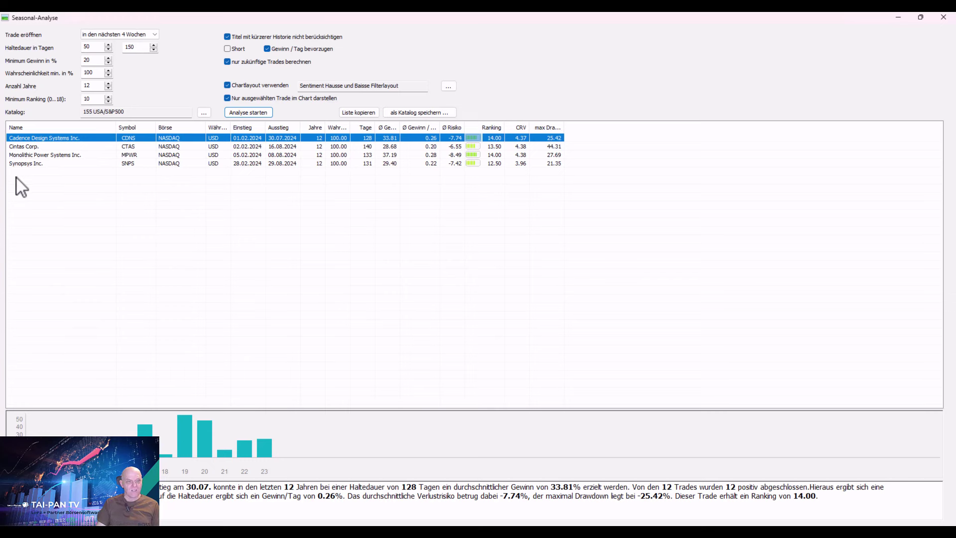
pyautogui.click(39, 147)
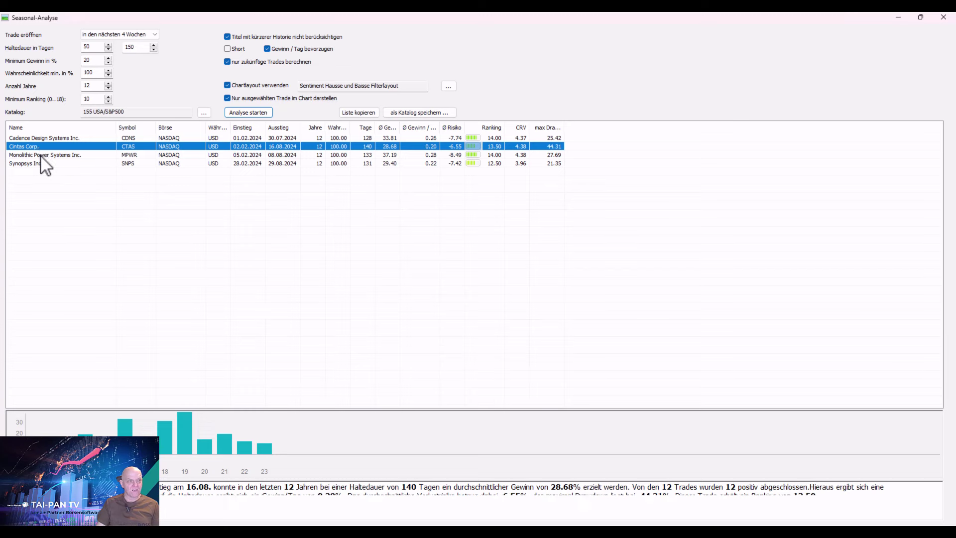
pyautogui.click(41, 155)
pyautogui.click(42, 164)
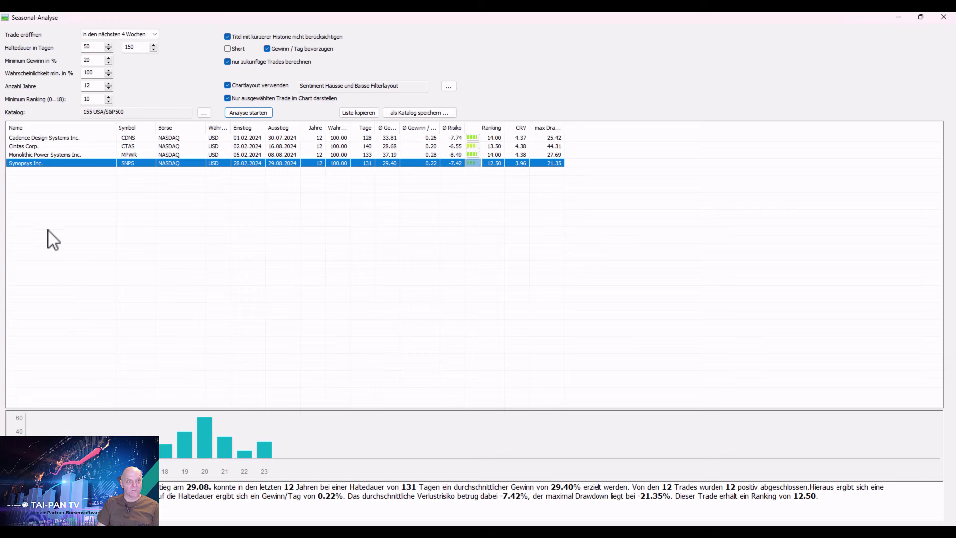
# Open the Cadence Design Systems chart from the seasonal results and examine the trade's entry, target, stop and yellow support zone.
pyautogui.click(50, 139)
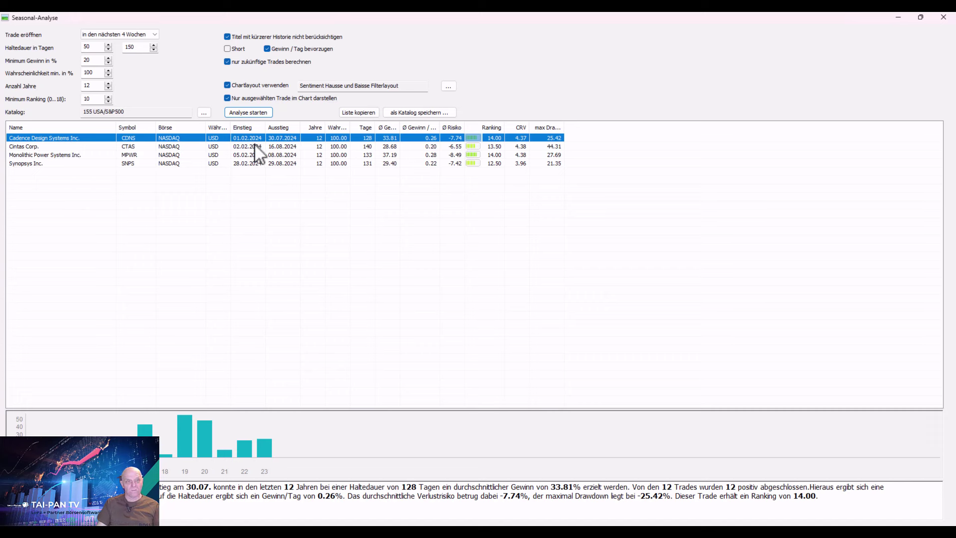
pyautogui.doubleClick(285, 138)
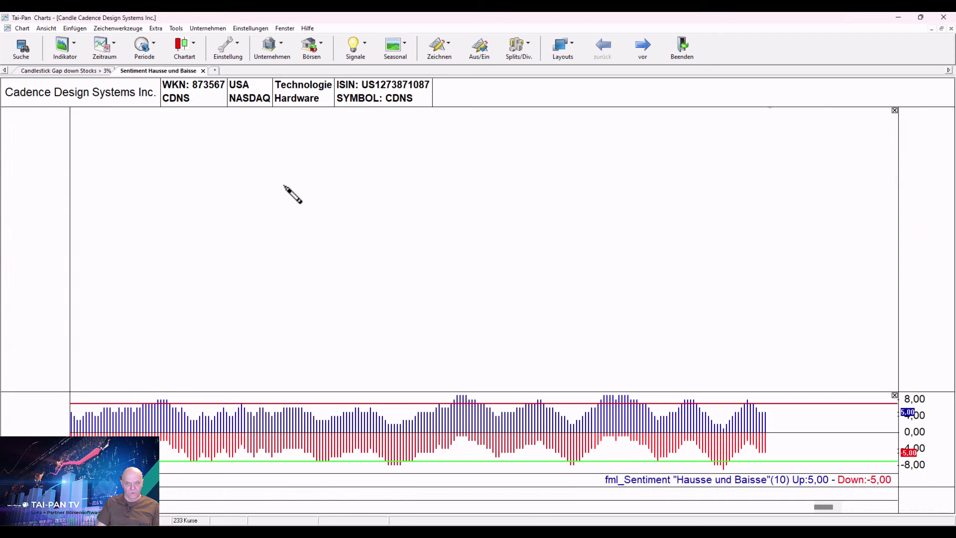
pyautogui.moveTo(782, 226)
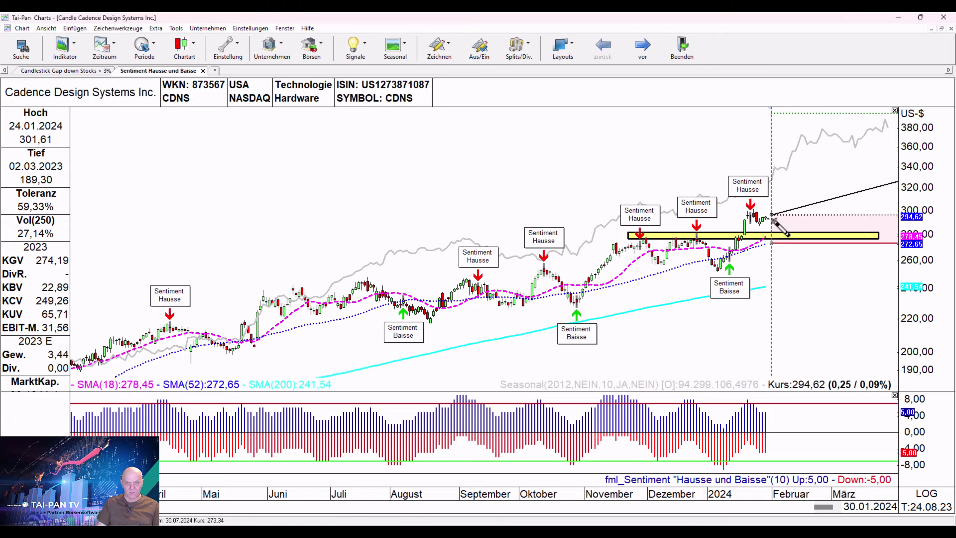
pyautogui.click(513, 218)
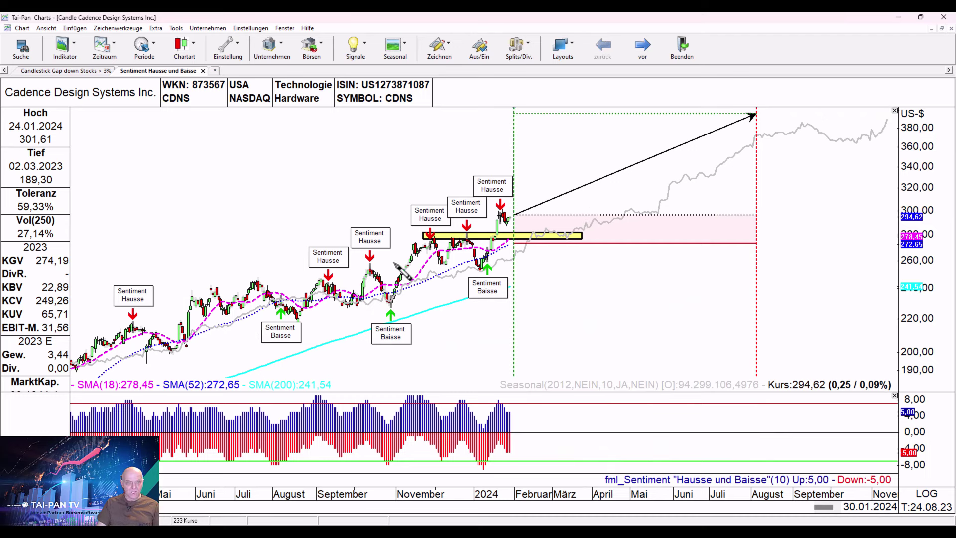
pyautogui.click(451, 235)
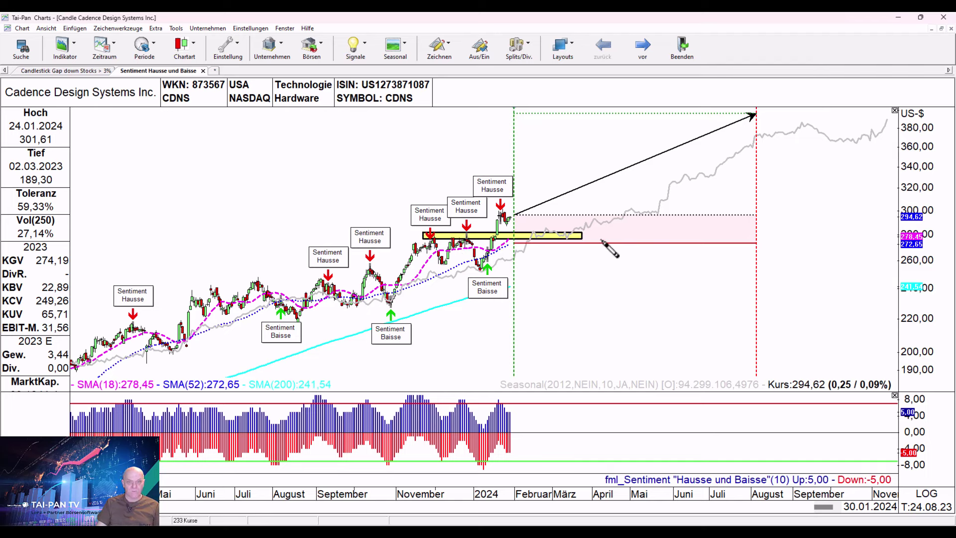
pyautogui.click(427, 243)
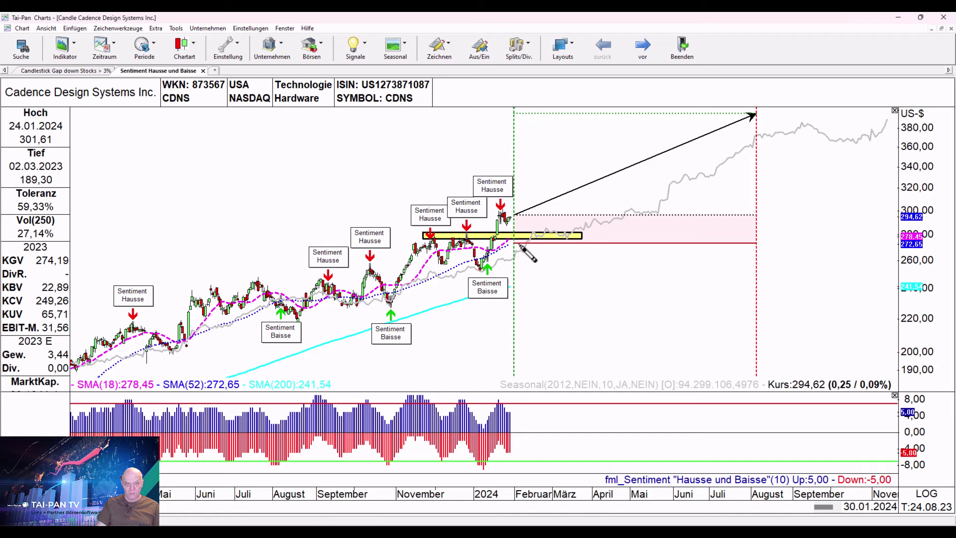
pyautogui.rightClick(552, 273)
pyautogui.click(598, 313)
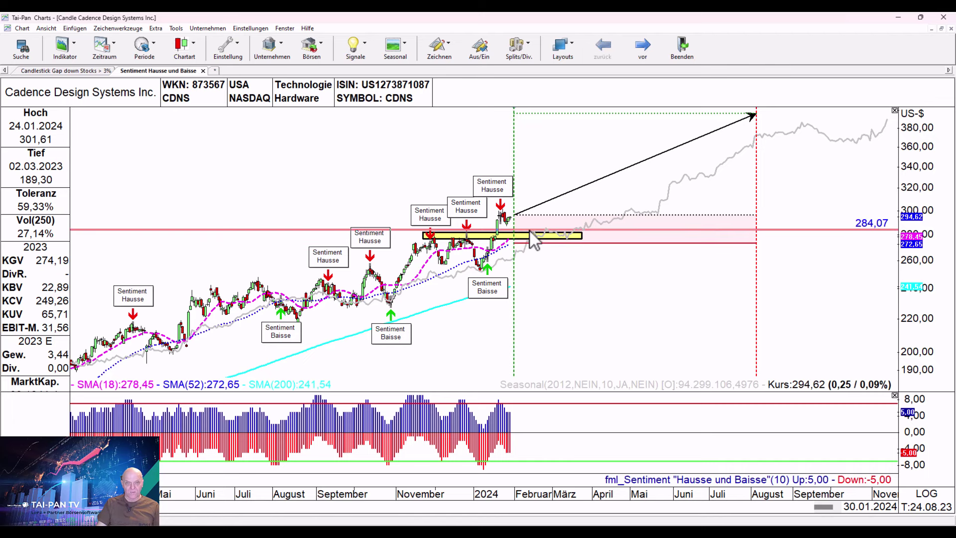
pyautogui.press('Escape')
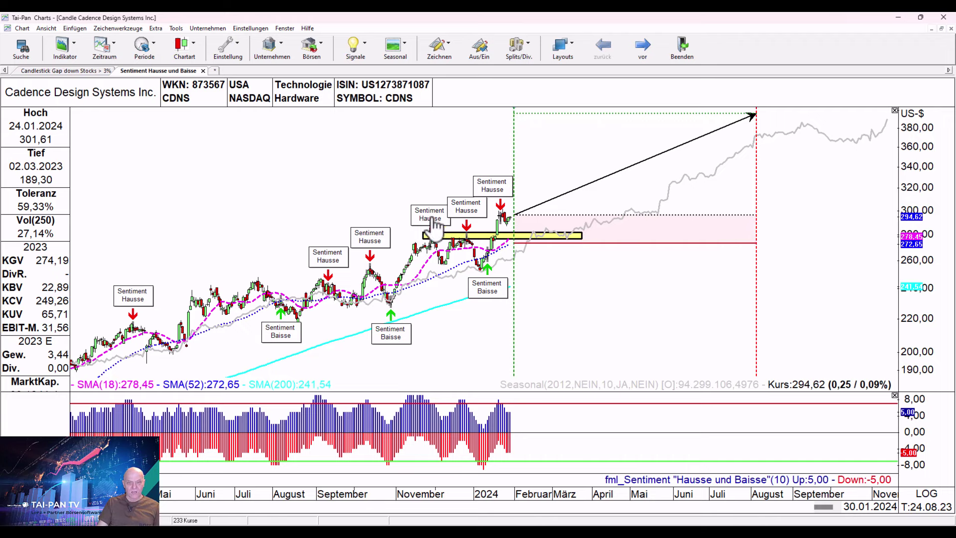
# Return to the Seasonal-Analyse results, open the Cintas Corp. chart and examine the full seasonal trade through its exit date.
pyautogui.moveTo(434, 532)
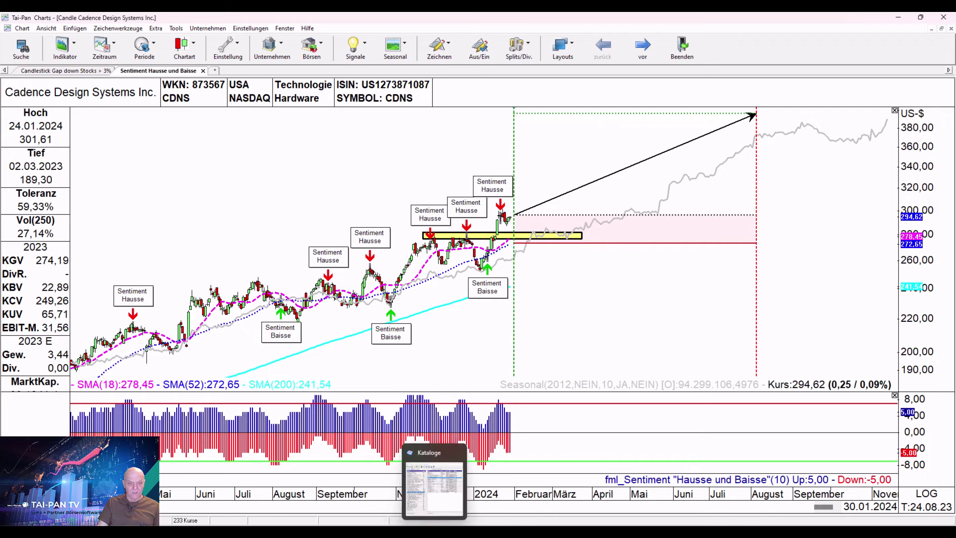
pyautogui.click(434, 490)
pyautogui.click(39, 146)
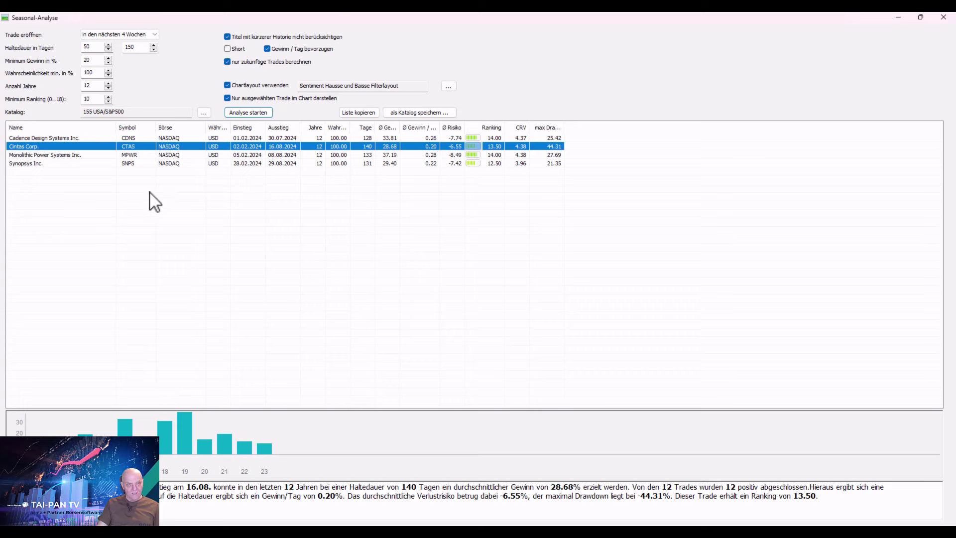
pyautogui.doubleClick(99, 147)
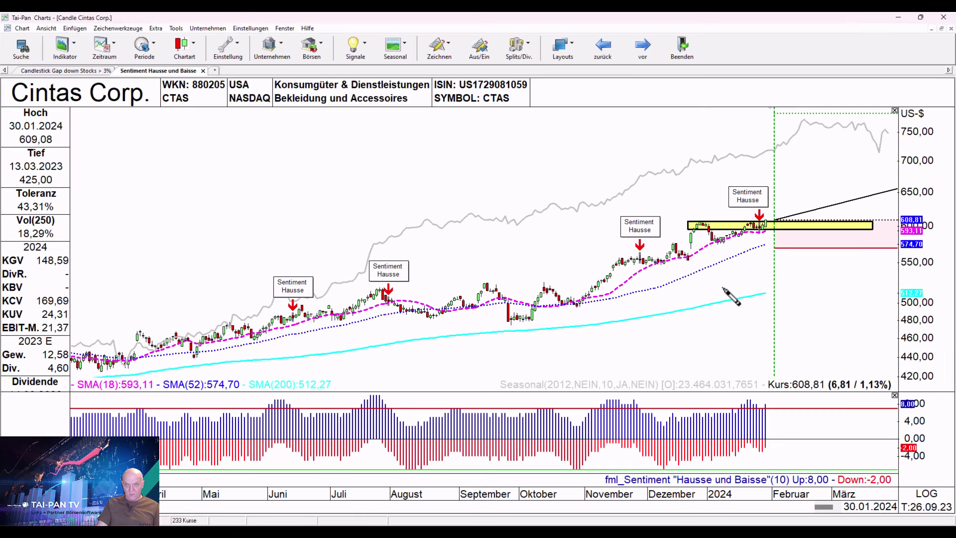
pyautogui.moveTo(773, 238); pyautogui.dragTo(598, 252)
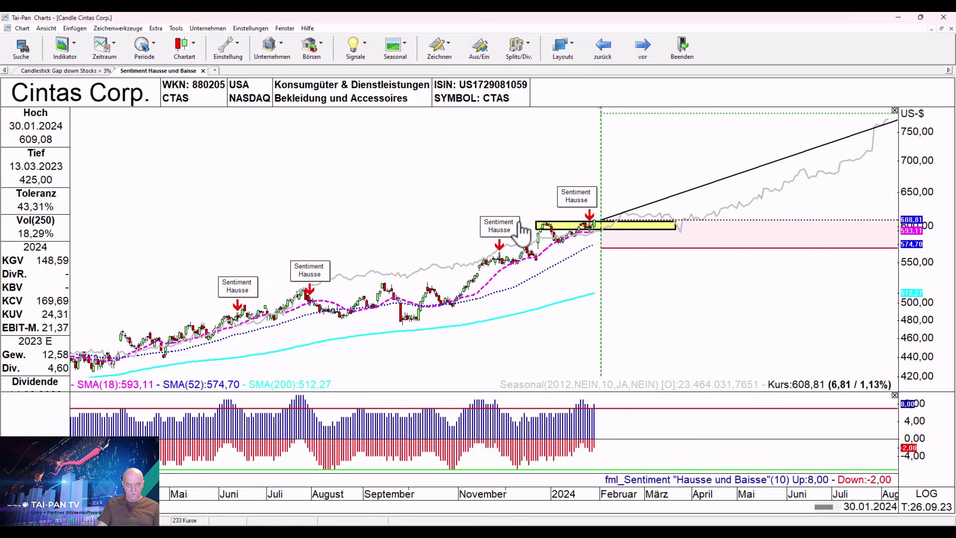
pyautogui.click(577, 224)
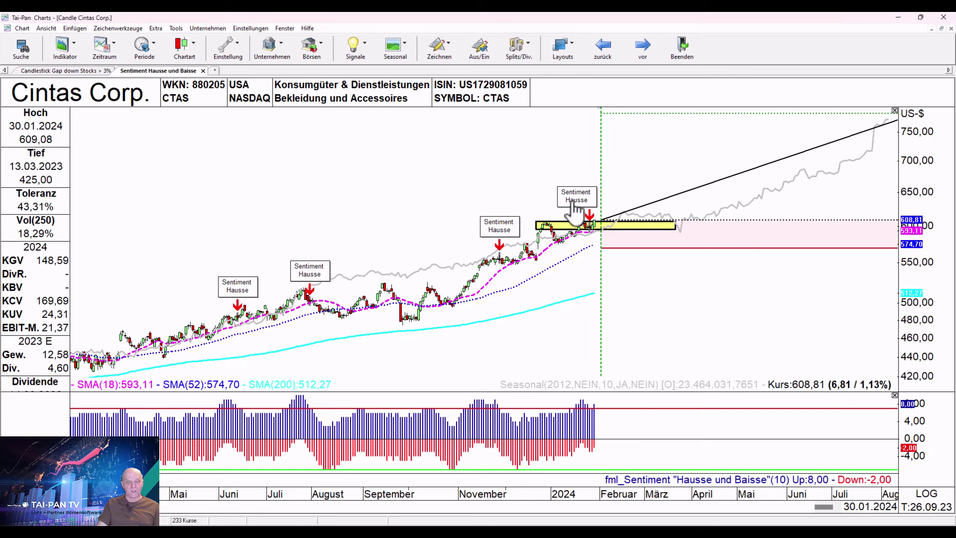
pyautogui.moveTo(595, 242); pyautogui.dragTo(554, 243)
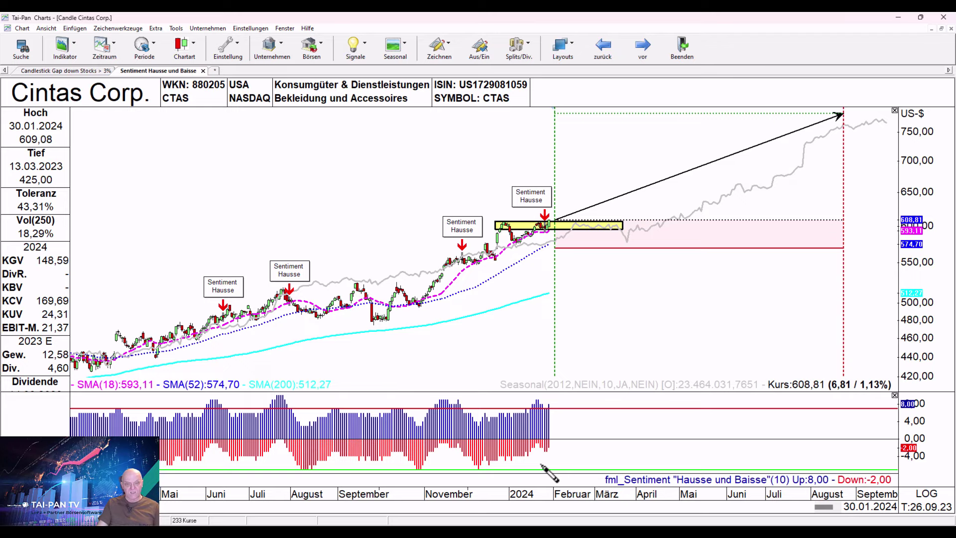
# Return to the Seasonal-Analyse results, open the Monolithic Power Systems chart and examine its seasonal trade from entry to exit.
pyautogui.moveTo(438, 531)
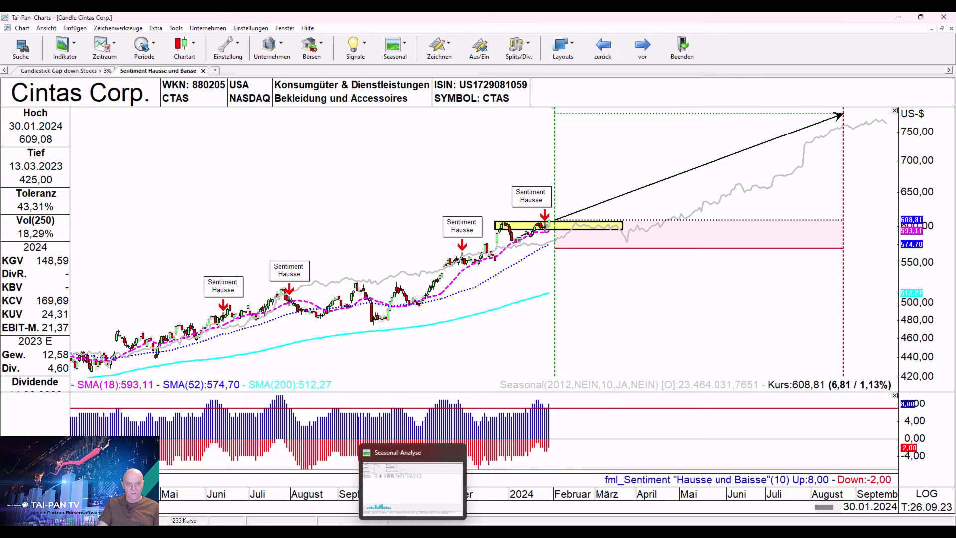
pyautogui.click(408, 480)
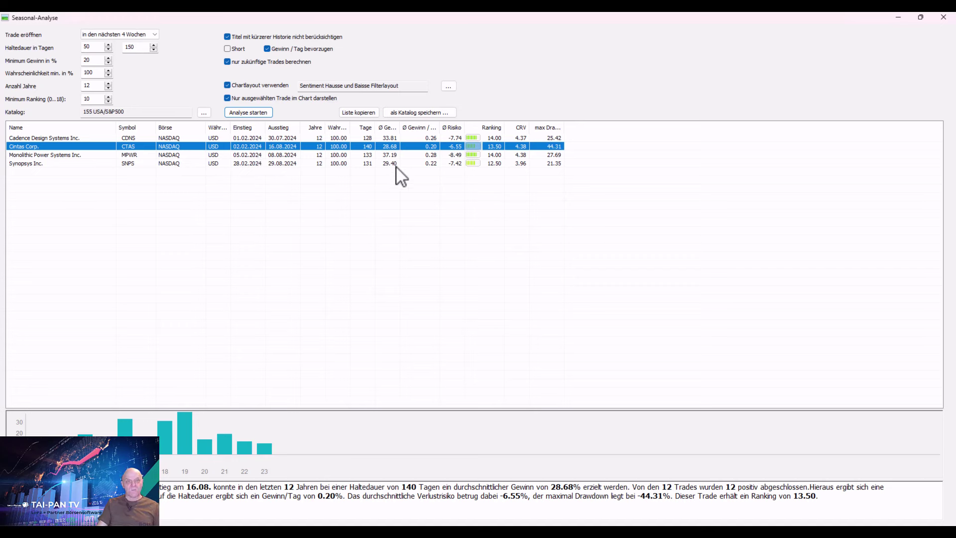
pyautogui.doubleClick(459, 155)
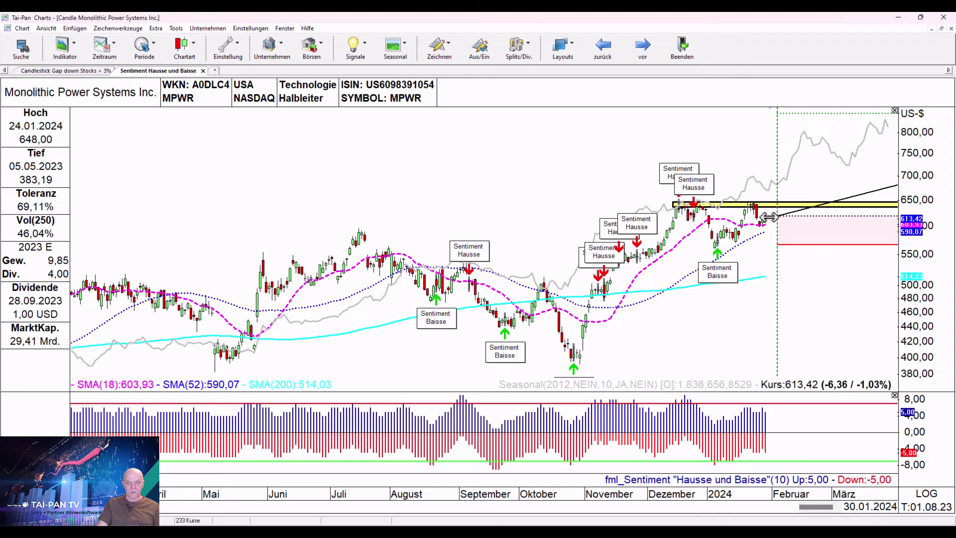
pyautogui.scroll(-3, 413, 323)
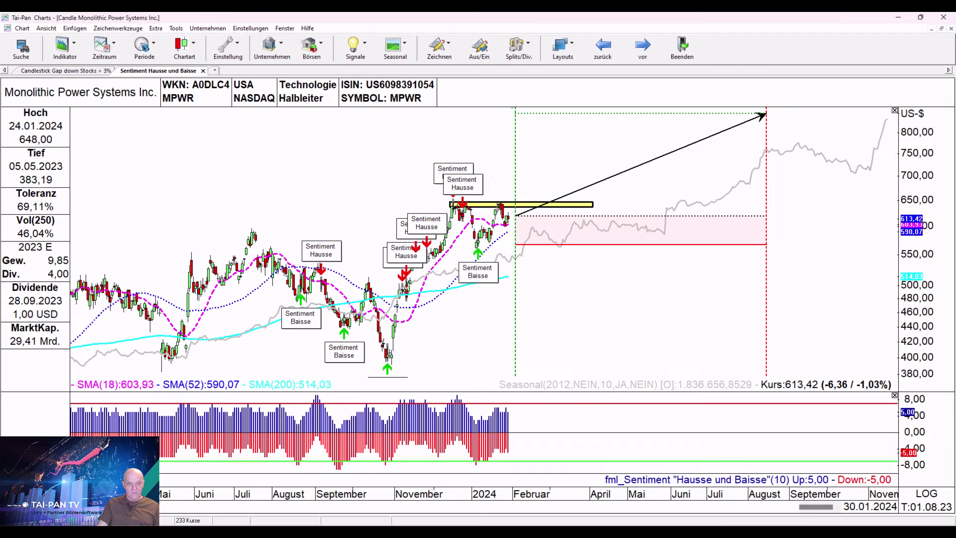
# Review the yearly results of Synopsys in the Seasonal-Analyse window, then open its chart and examine the trade's entry, target and stop.
pyautogui.moveTo(456, 530)
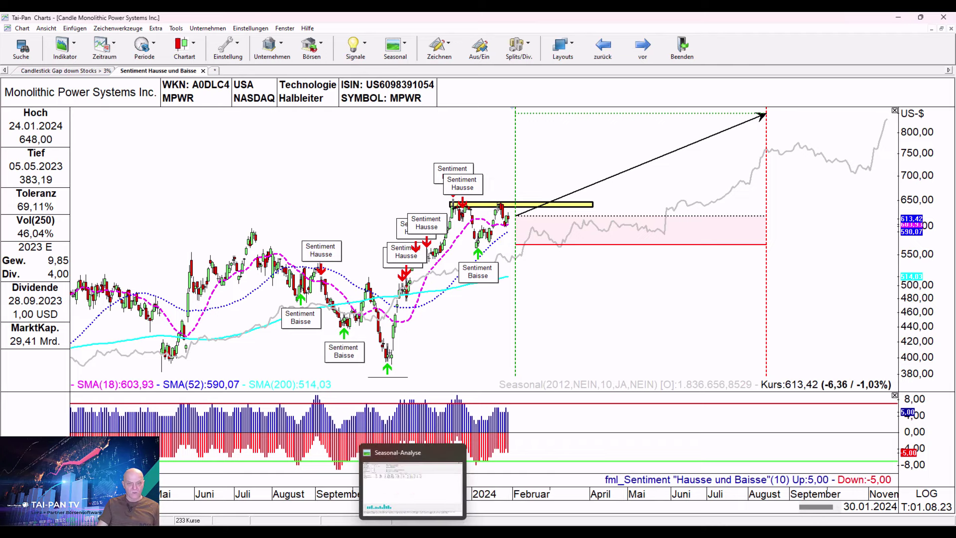
pyautogui.click(407, 530)
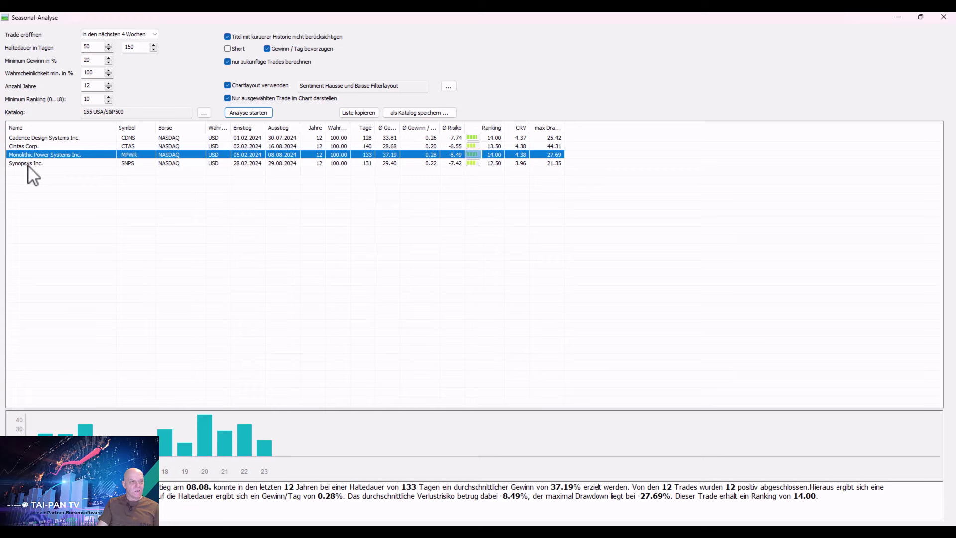
pyautogui.click(28, 164)
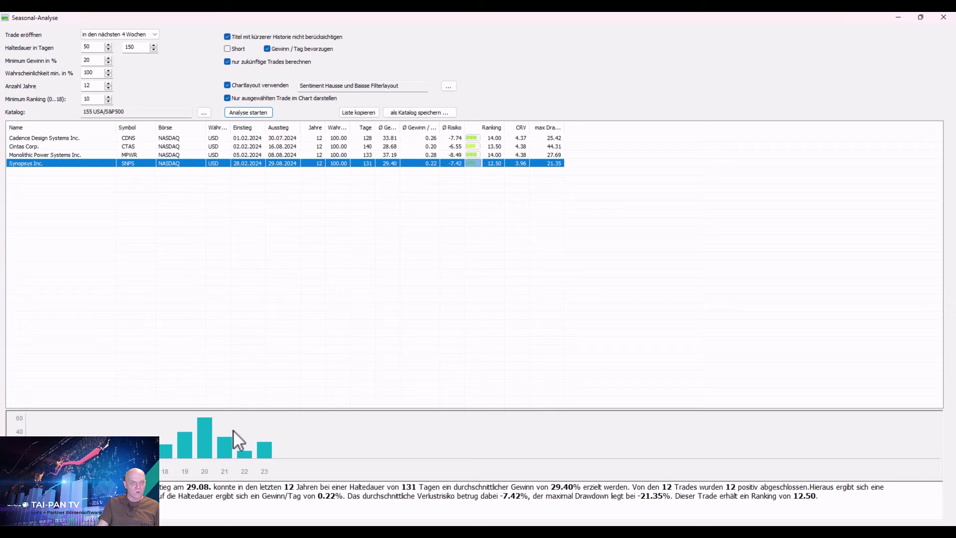
pyautogui.doubleClick(45, 163)
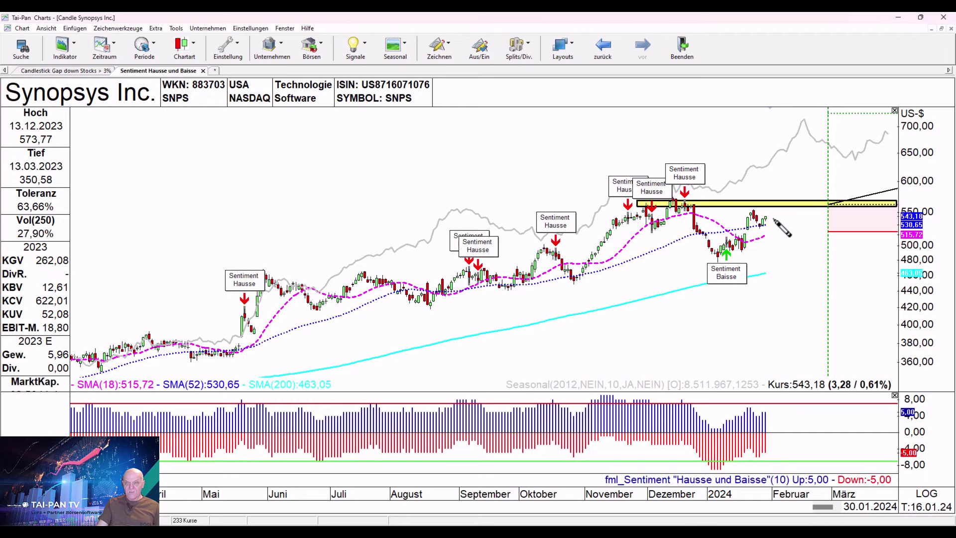
pyautogui.scroll(-3, 570, 227)
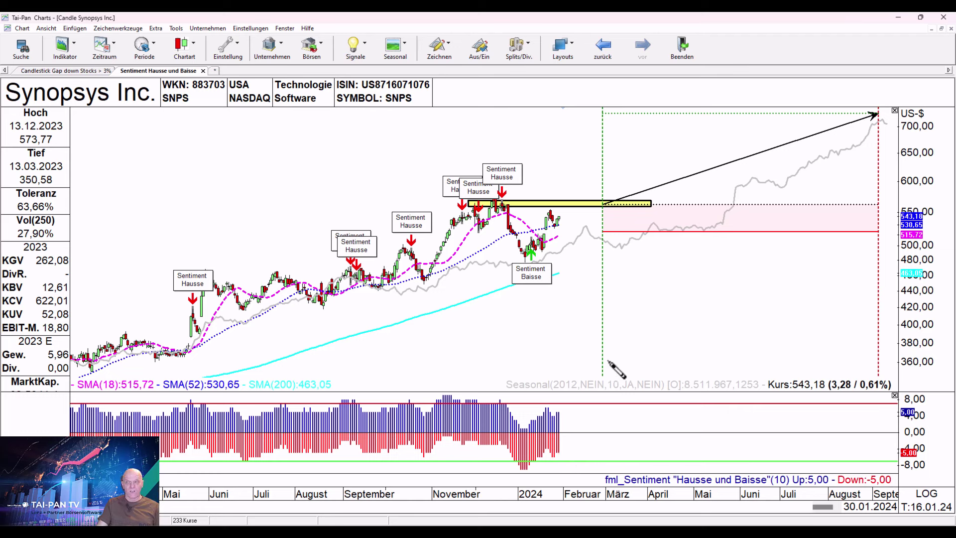
pyautogui.moveTo(586, 396)
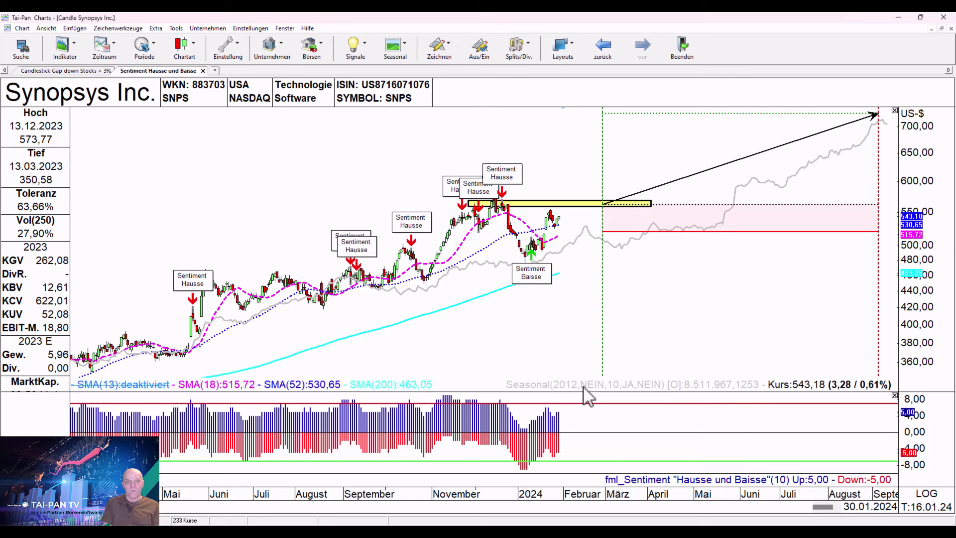